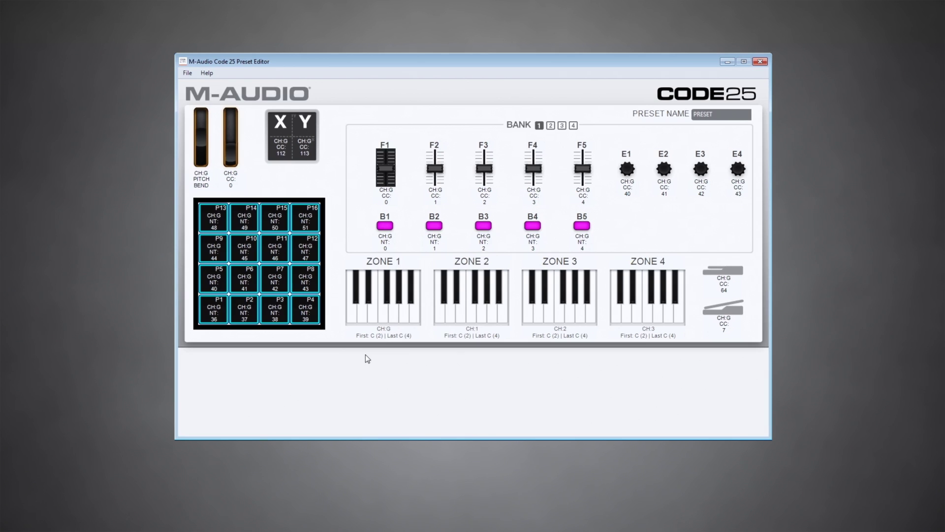
# Select fader F1 in bank 1 for editing
pyautogui.click(389, 169)
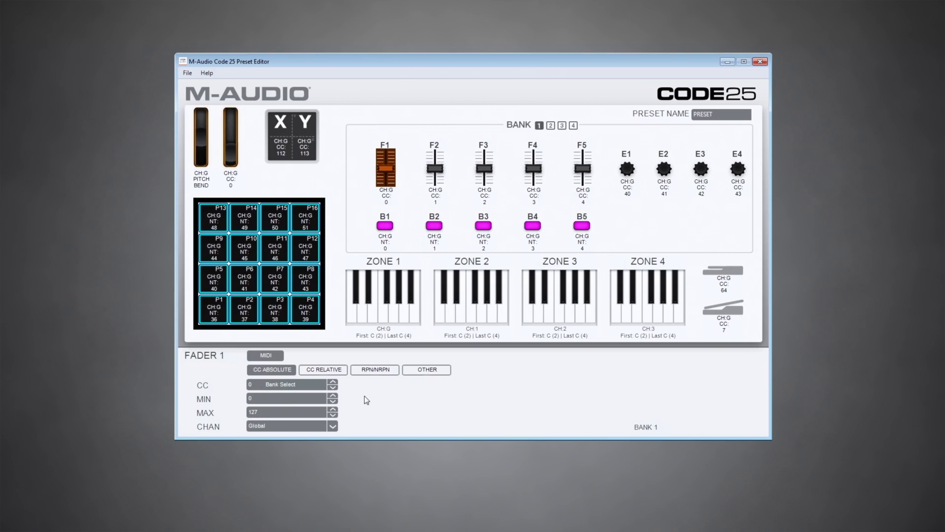
pyautogui.click(186, 74)
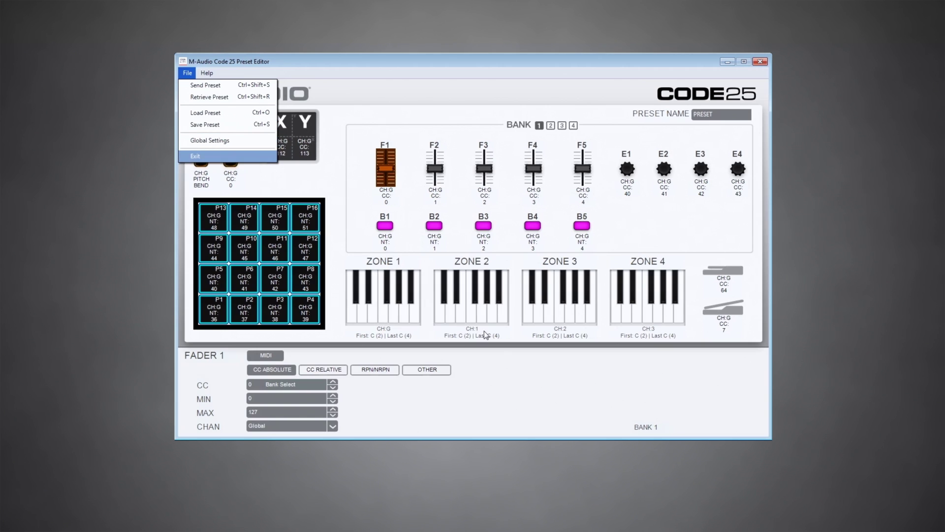
pyautogui.click(545, 369)
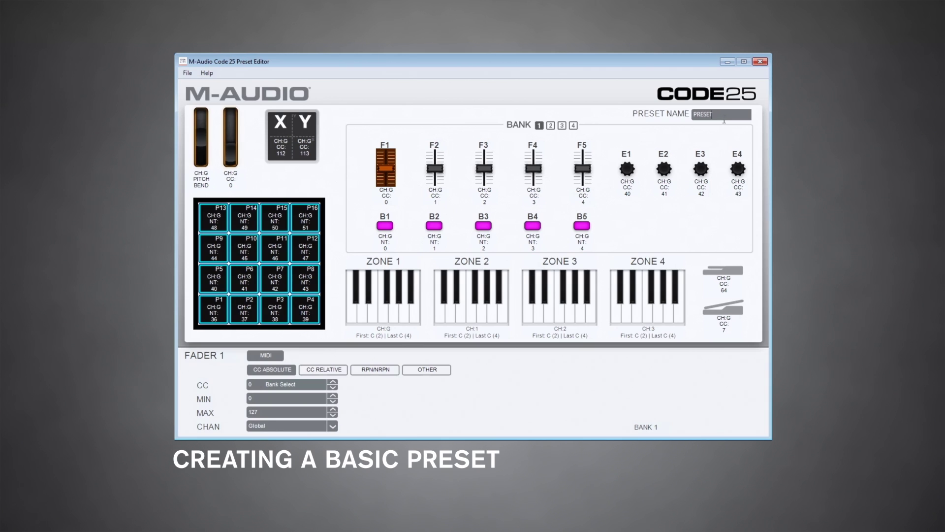
# Replace the default preset name with a person's first name in capitals
pyautogui.press('BackSpace')
pyautogui.press('BackSpace')
pyautogui.press('BackSpace')
pyautogui.press('BackSpace')
pyautogui.press('BackSpace')
pyautogui.press('BackSpace')
pyautogui.write('MIKE')
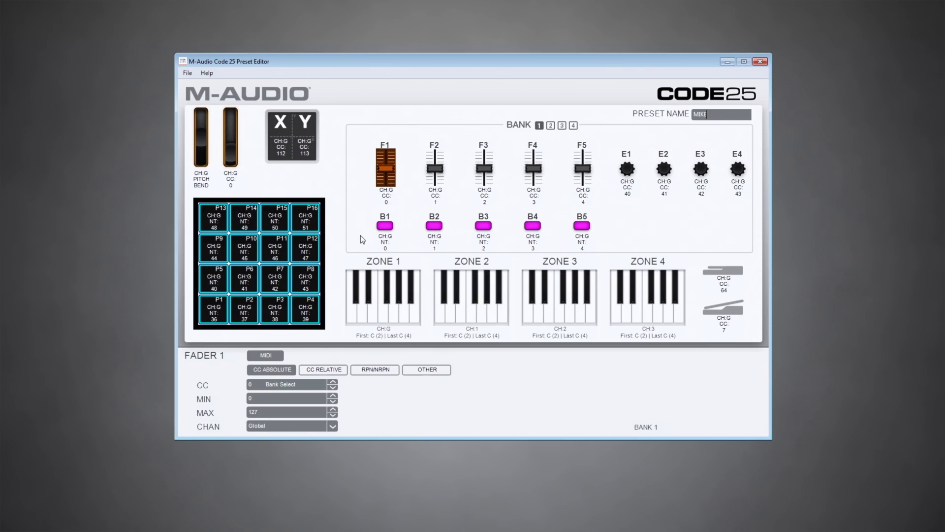
# Assign fader 1 the Other message type Pitch Bend with a maximum of 127
pyautogui.click(423, 370)
pyautogui.click(333, 385)
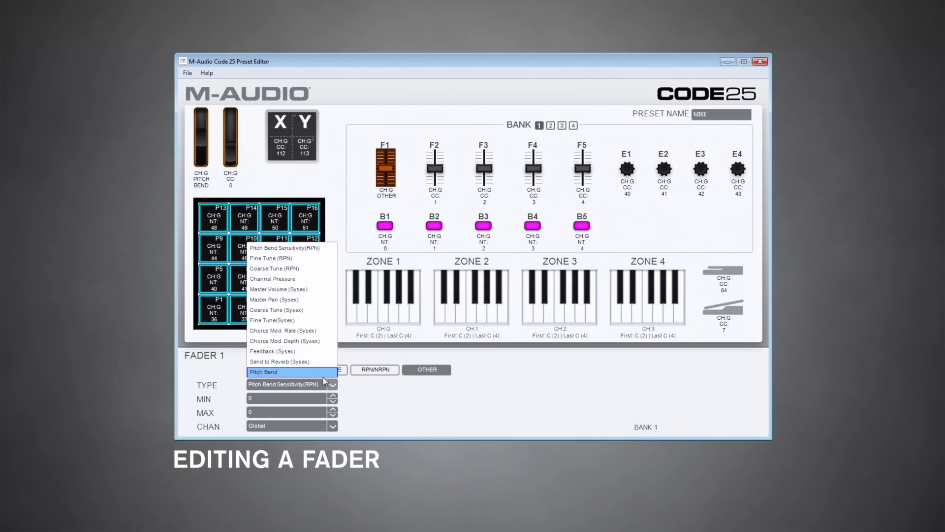
pyautogui.click(303, 372)
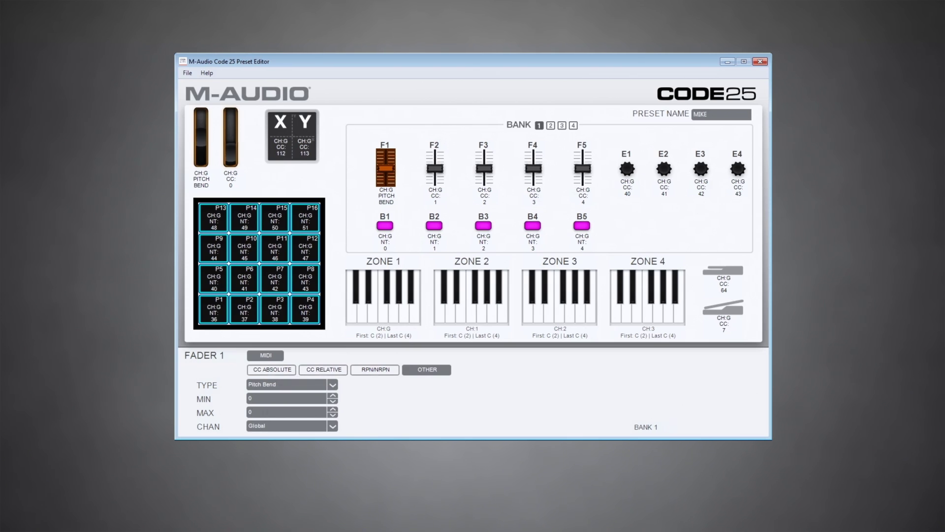
pyautogui.doubleClick(250, 412)
pyautogui.write('127')
# Configure button B1 in bank 1 to send the HID key S with the Ctrl (Windows) modifier
pyautogui.click(386, 226)
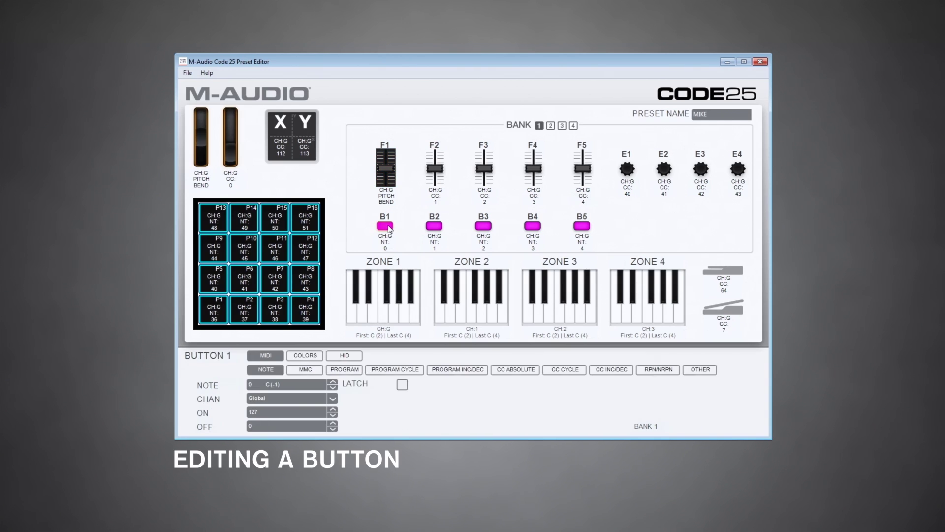
pyautogui.click(346, 356)
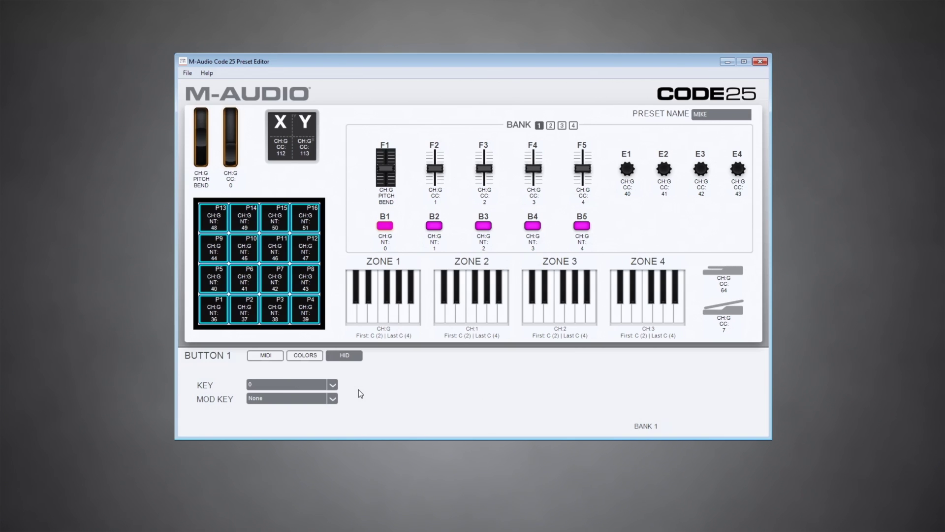
pyautogui.click(332, 385)
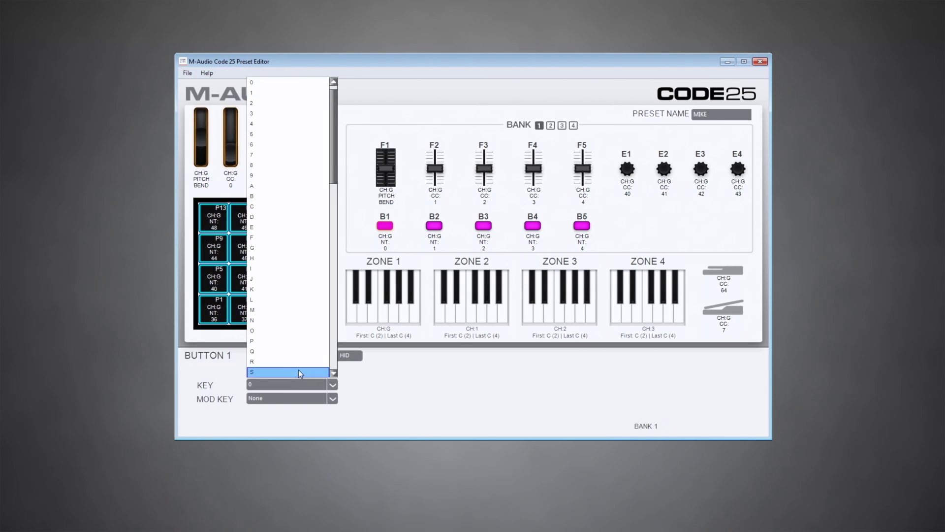
pyautogui.click(299, 372)
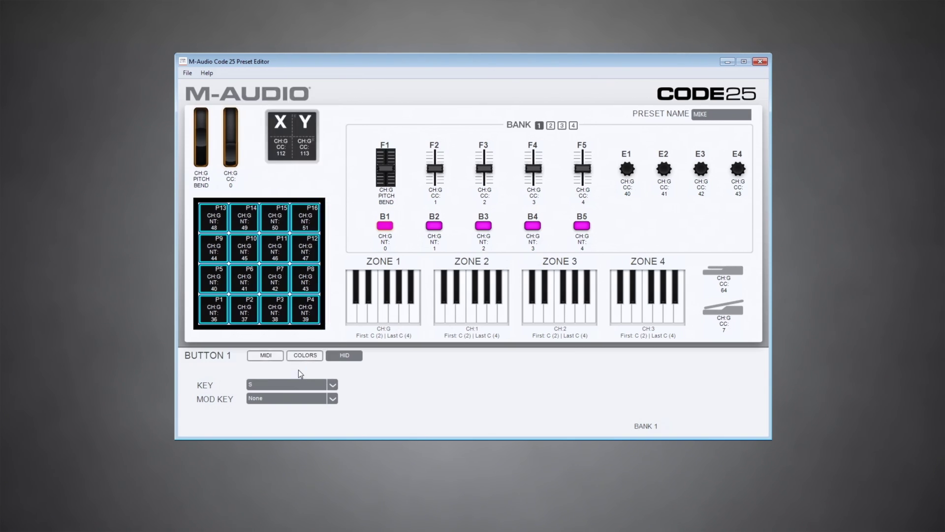
pyautogui.click(332, 398)
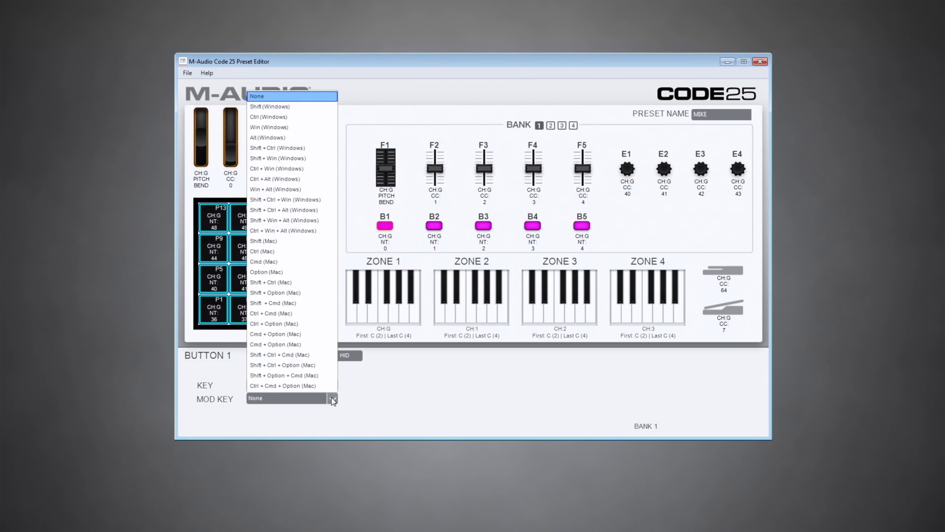
pyautogui.click(294, 119)
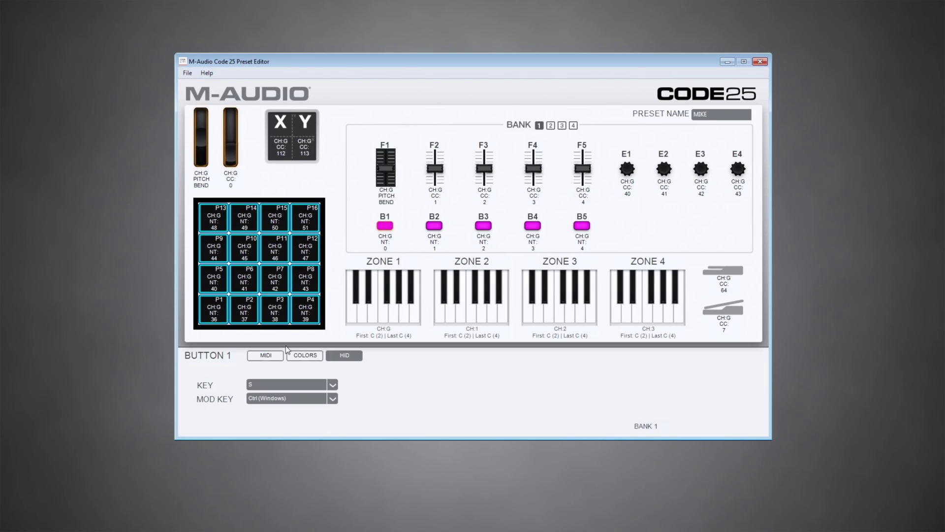
# Lower the notes of all sixteen pads by one octave, running from 24 on pad 1 to 39 on pad 16
pyautogui.click(223, 315)
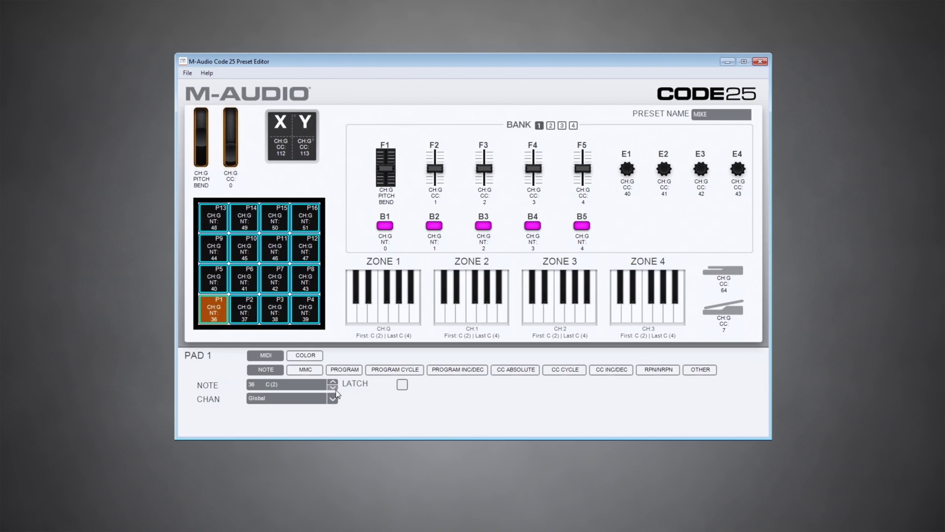
pyautogui.scroll(-9, 336, 391)
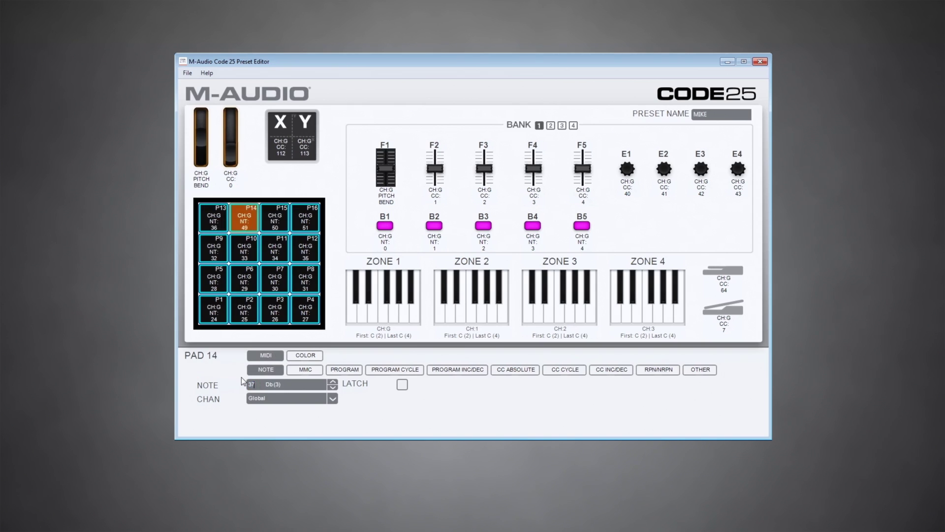
# Set Color 1 of pad 1 to Cyan
pyautogui.click(220, 321)
pyautogui.click(305, 356)
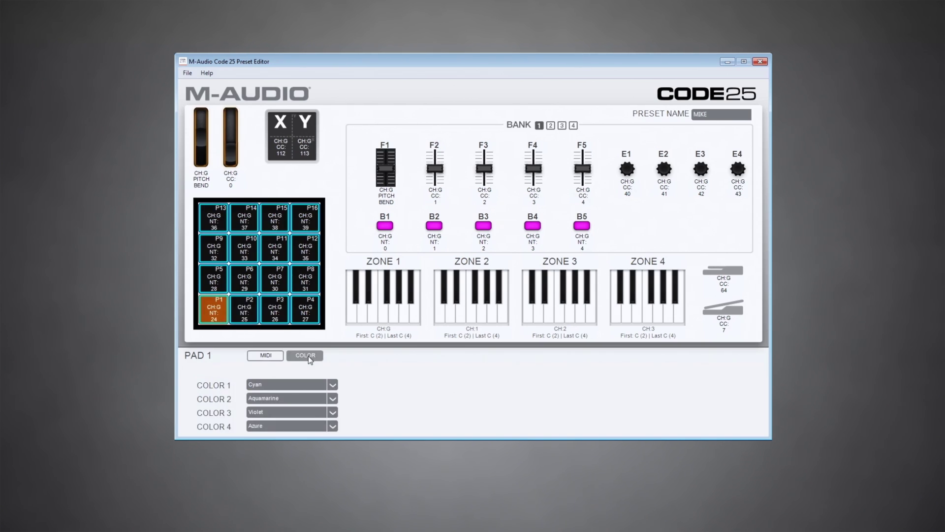
pyautogui.click(279, 385)
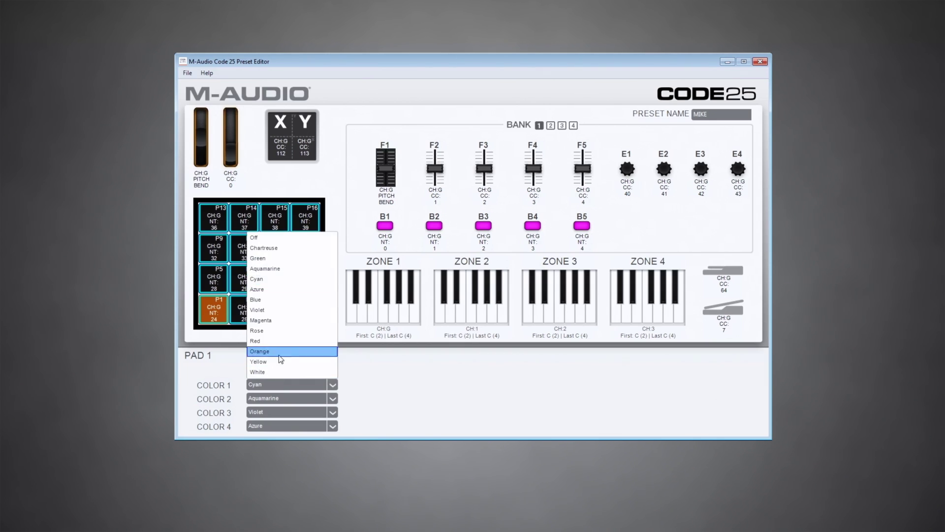
pyautogui.click(285, 280)
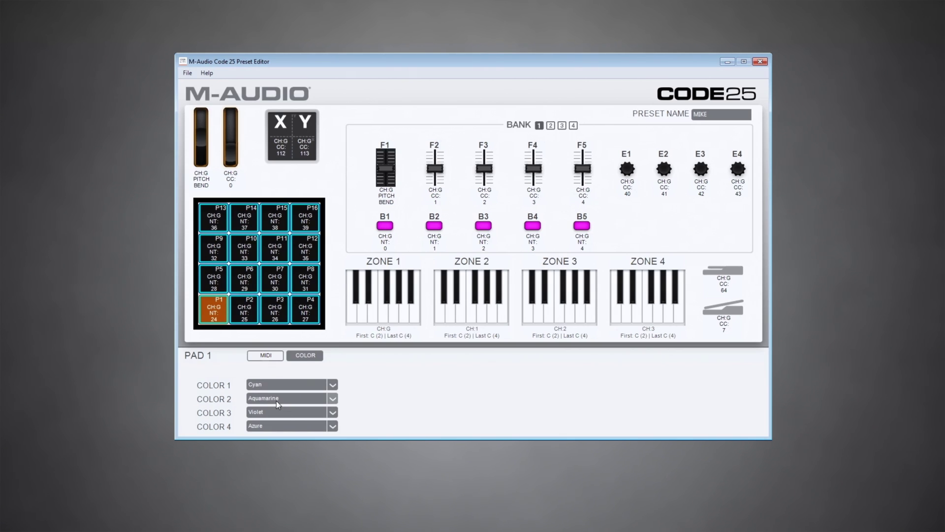
# Try the CC Cycle message type on pad 1, view its colors, and return the pad to Note
pyautogui.click(272, 356)
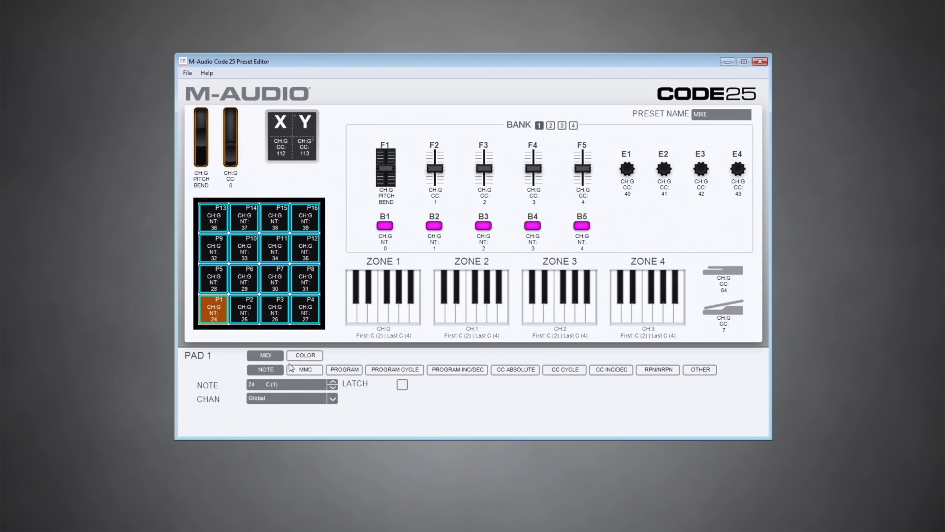
pyautogui.click(565, 370)
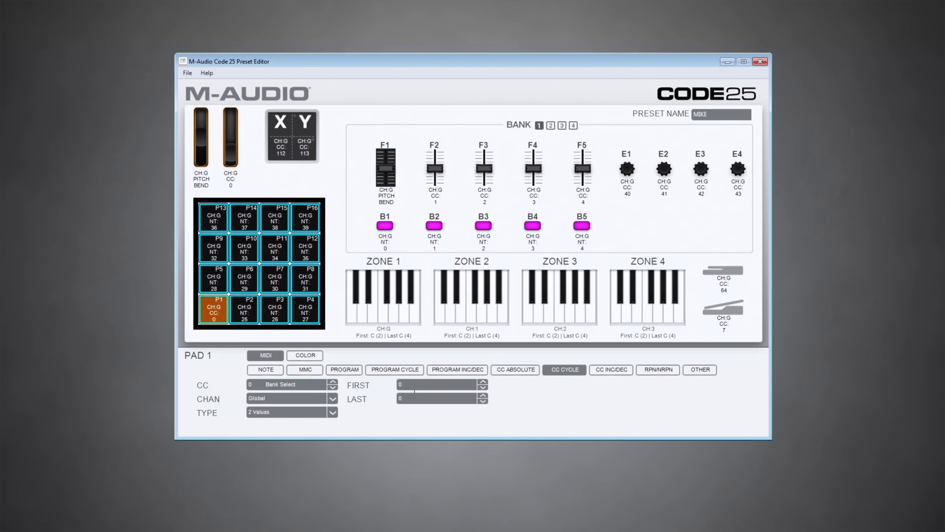
pyautogui.click(306, 355)
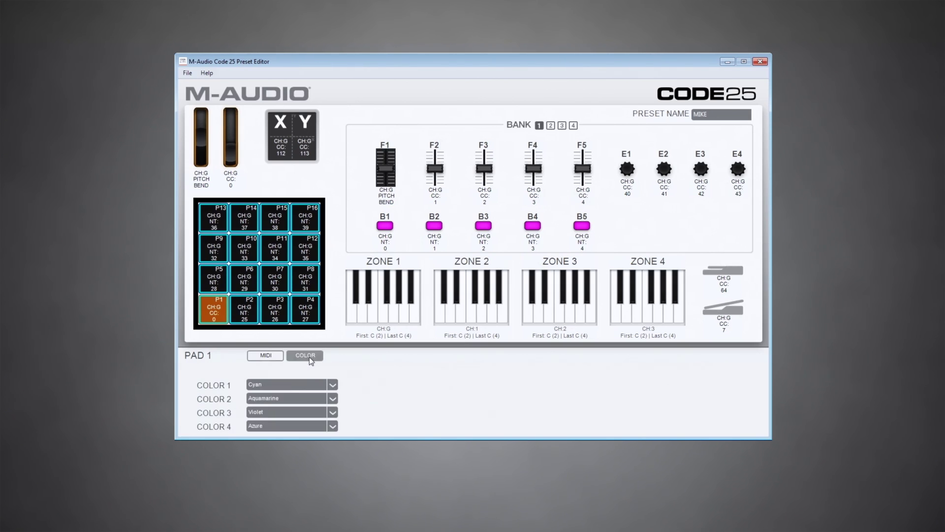
pyautogui.click(275, 356)
pyautogui.click(274, 370)
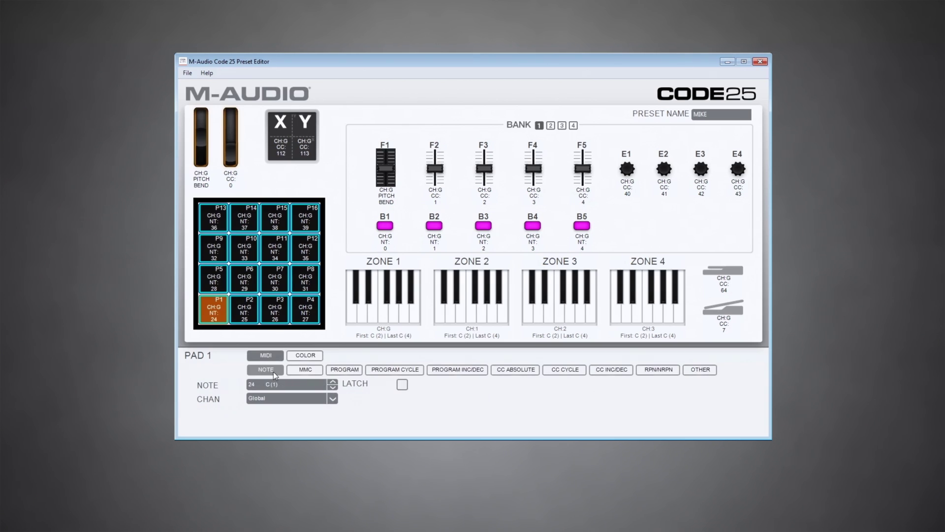
# Set Color 3 and Color 4 of pad 1 to Off
pyautogui.click(308, 354)
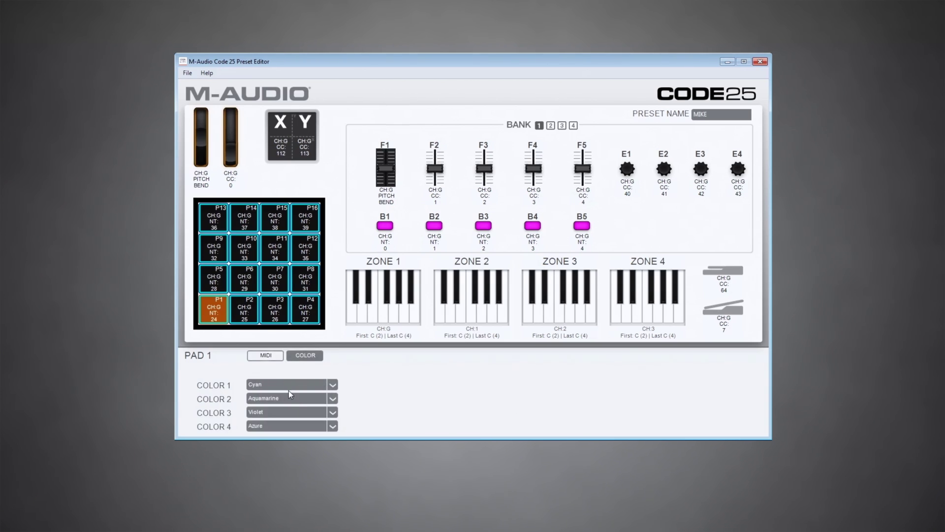
pyautogui.click(322, 413)
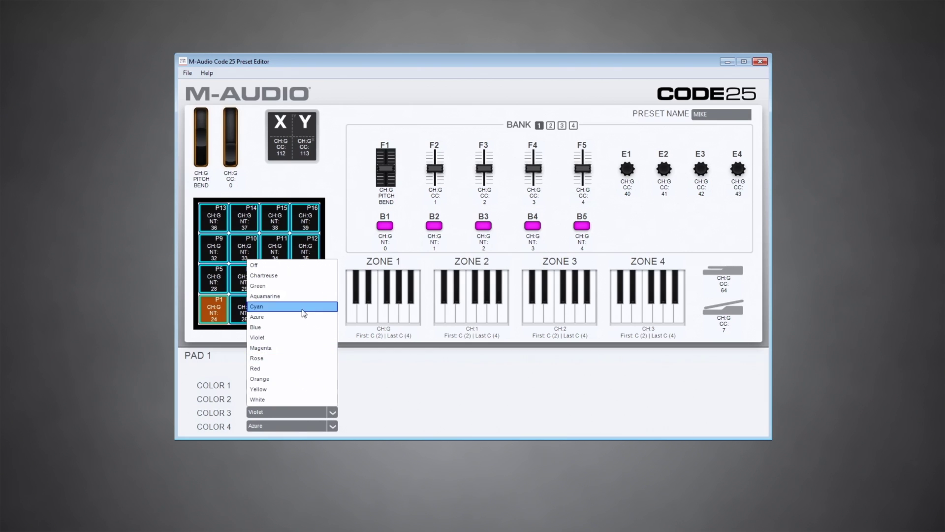
pyautogui.click(308, 265)
pyautogui.click(325, 425)
pyautogui.click(304, 279)
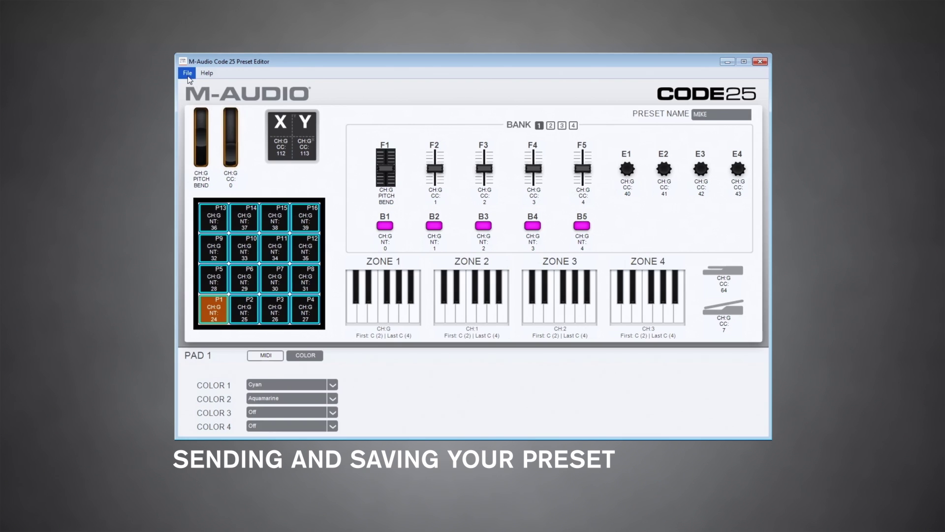
# Send the preset to the device's Preset 1 slot and close the send dialog
pyautogui.click(188, 76)
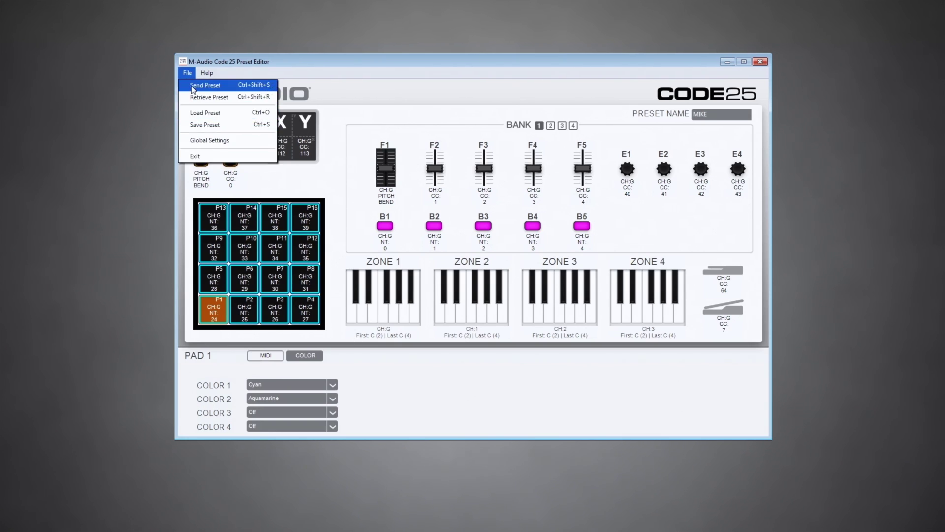
pyautogui.click(193, 86)
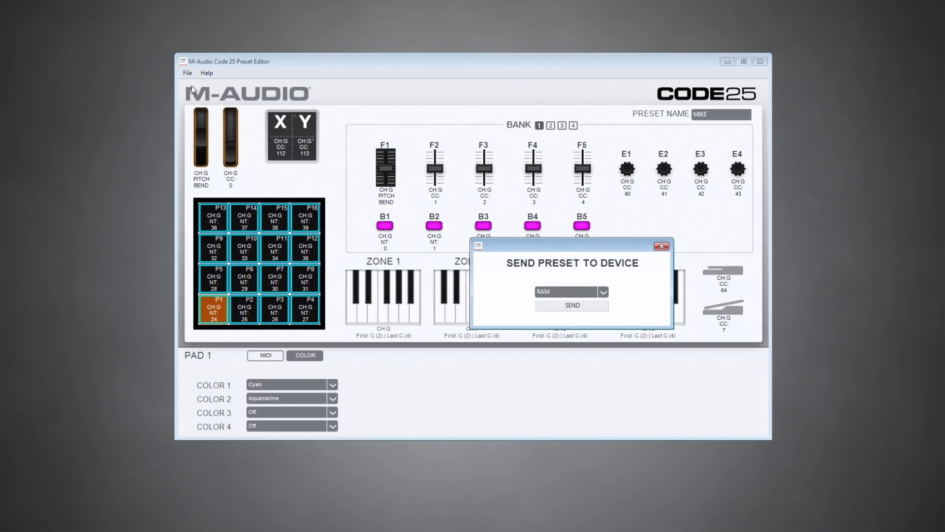
pyautogui.moveTo(591, 249); pyautogui.dragTo(494, 150)
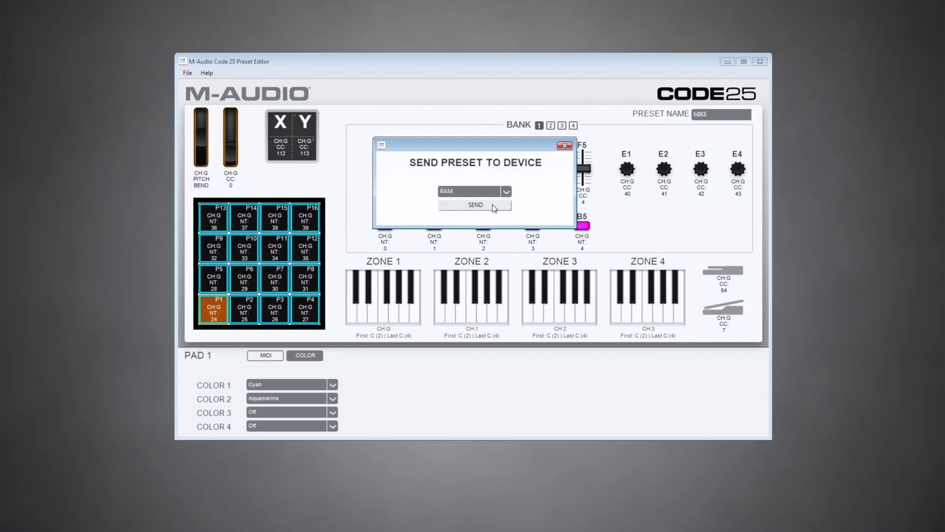
pyautogui.click(507, 191)
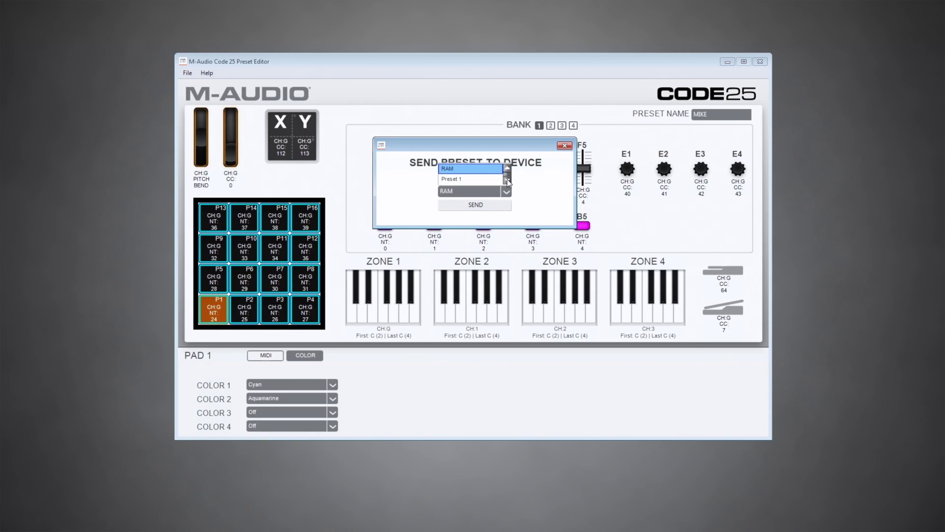
pyautogui.click(507, 180)
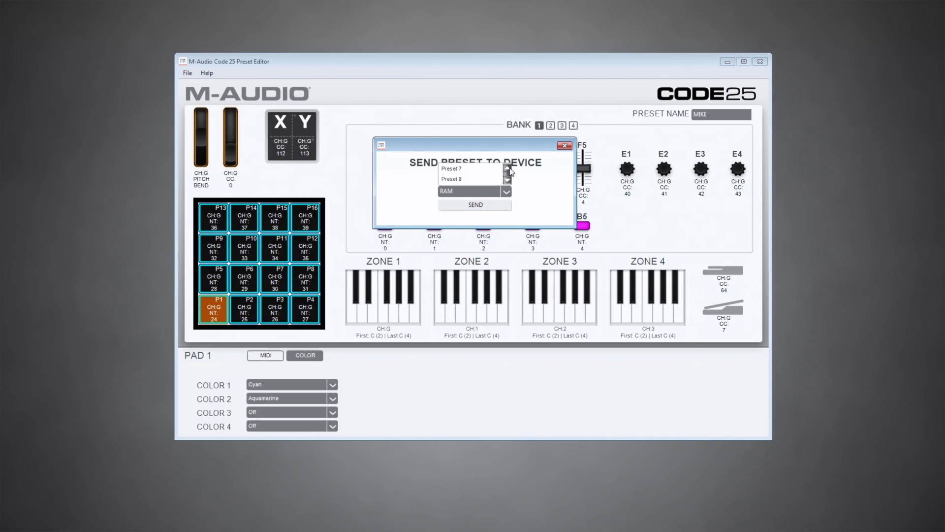
pyautogui.click(510, 170)
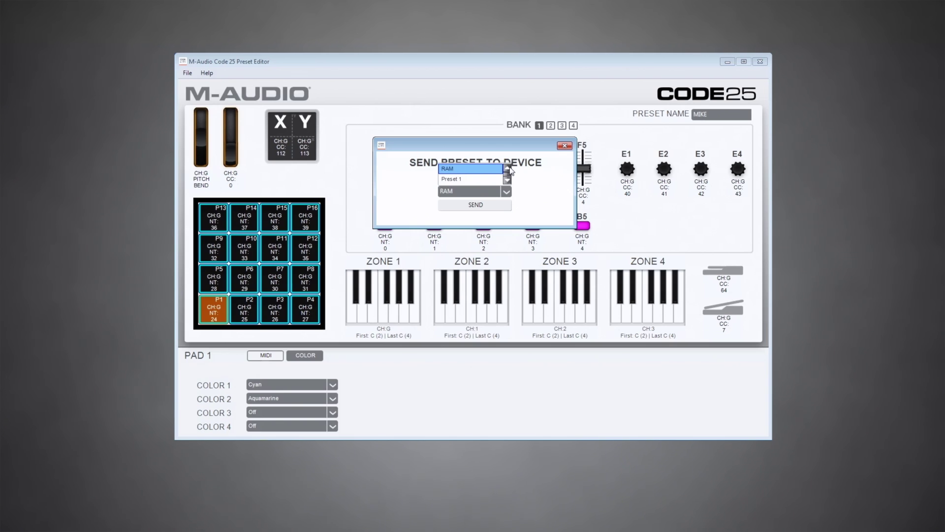
pyautogui.click(480, 179)
pyautogui.click(477, 205)
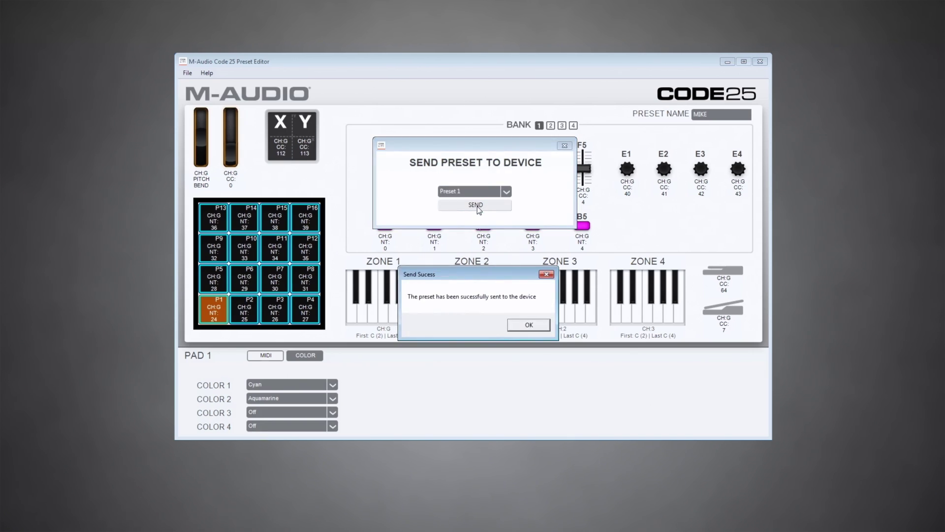
pyautogui.moveTo(479, 271); pyautogui.dragTo(474, 148)
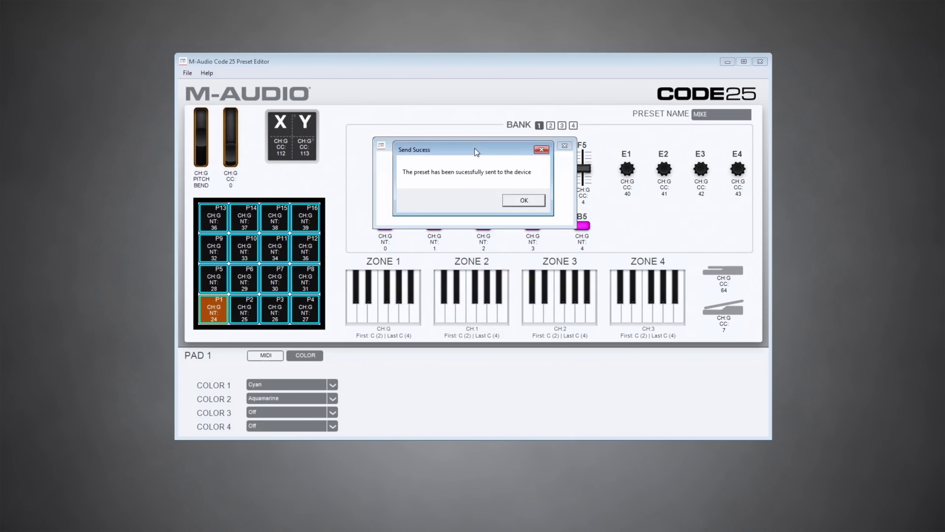
pyautogui.click(518, 202)
pyautogui.click(563, 146)
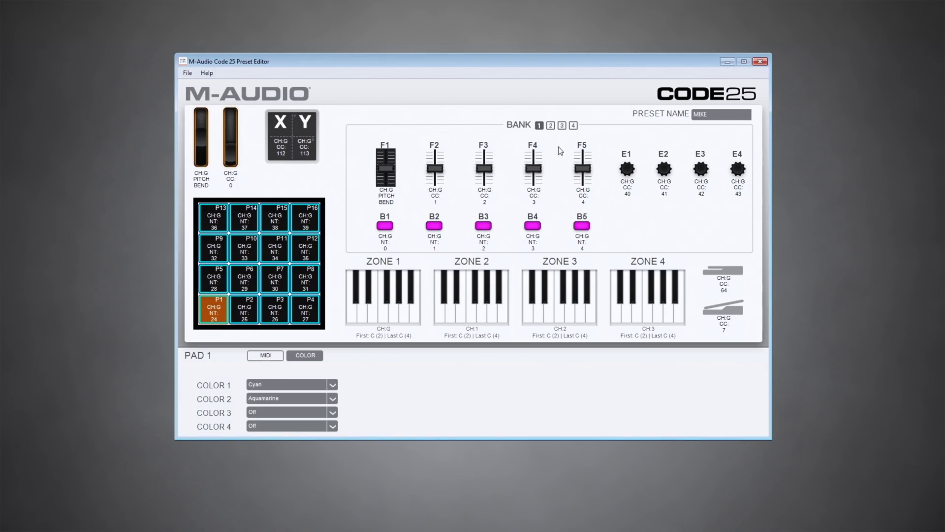